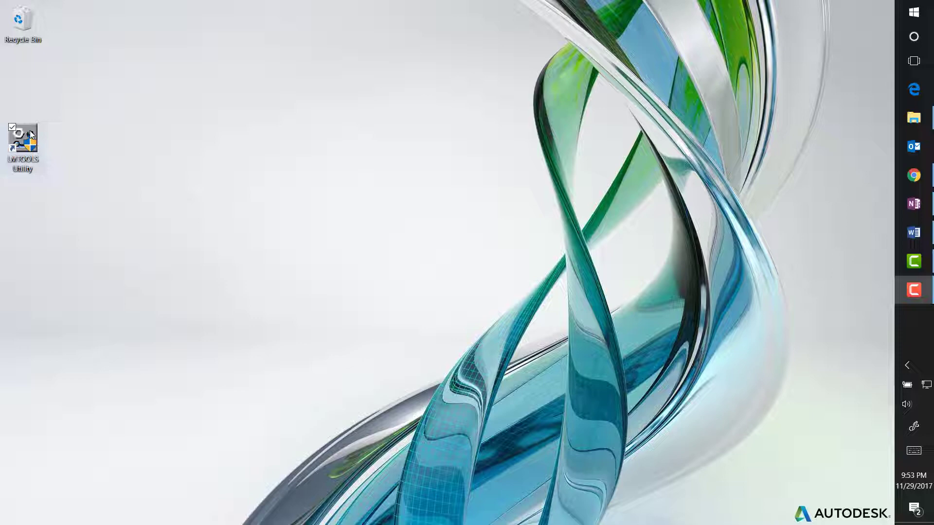
Run an LMTOOLS server status enquiry and confirm adskflex is UP with 3 licenses issued
{"action": "double_click", "coordinate": [30, 131]}
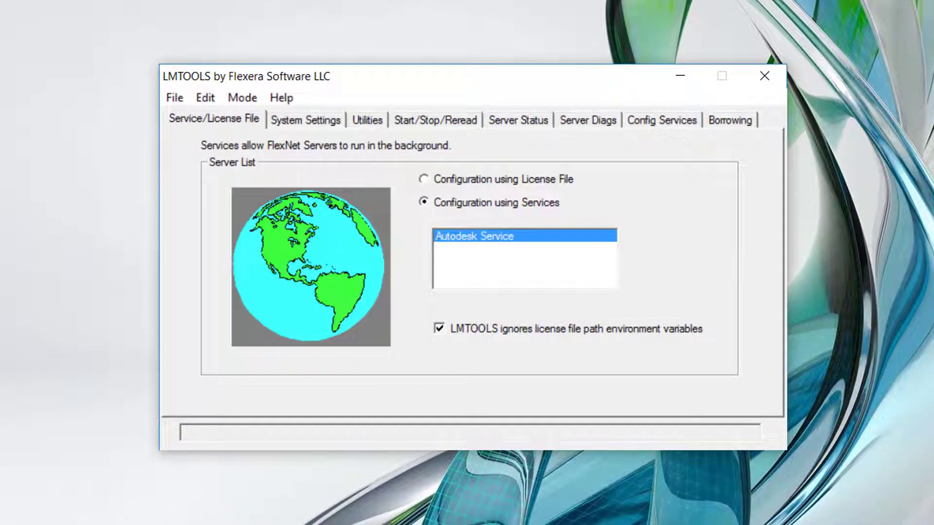
{"action": "left_click", "coordinate": [518, 119]}
{"action": "left_click", "coordinate": [319, 200]}
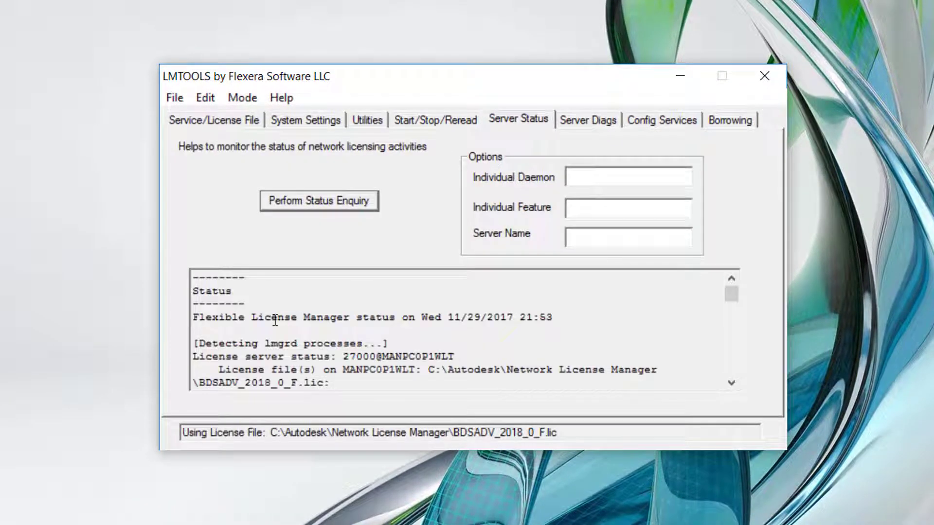
{"action": "scroll", "coordinate": [277, 301], "scroll_direction": "down", "scroll_amount": 3}
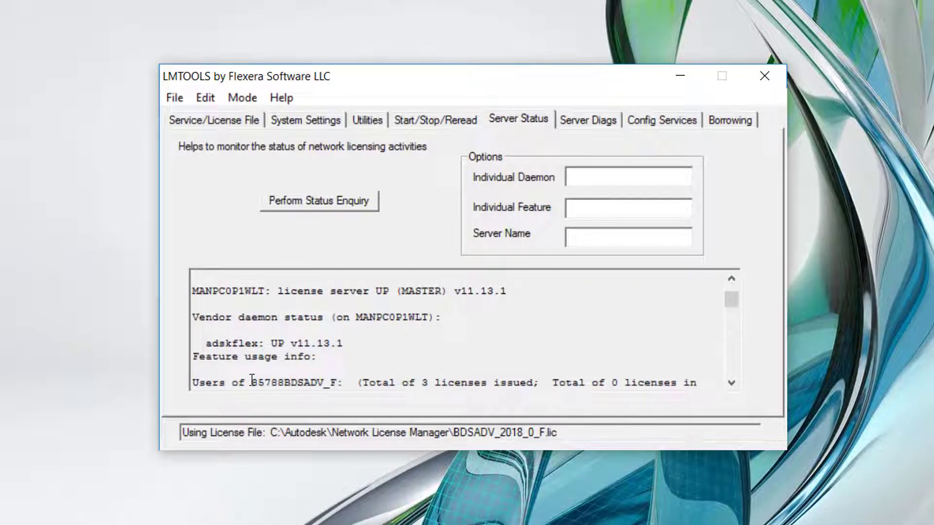
{"action": "left_click_drag", "start_coordinate": [205, 344], "coordinate": [285, 349]}
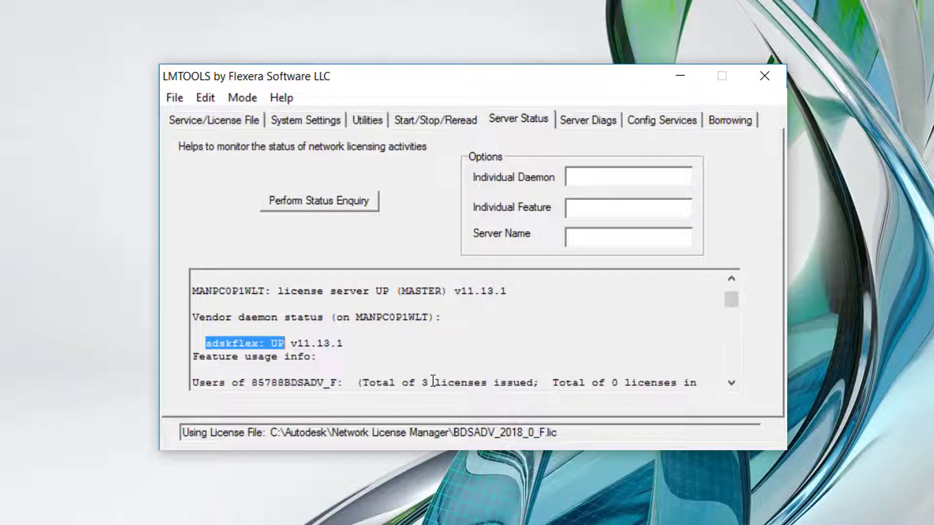
{"action": "left_click_drag", "start_coordinate": [428, 383], "coordinate": [535, 382]}
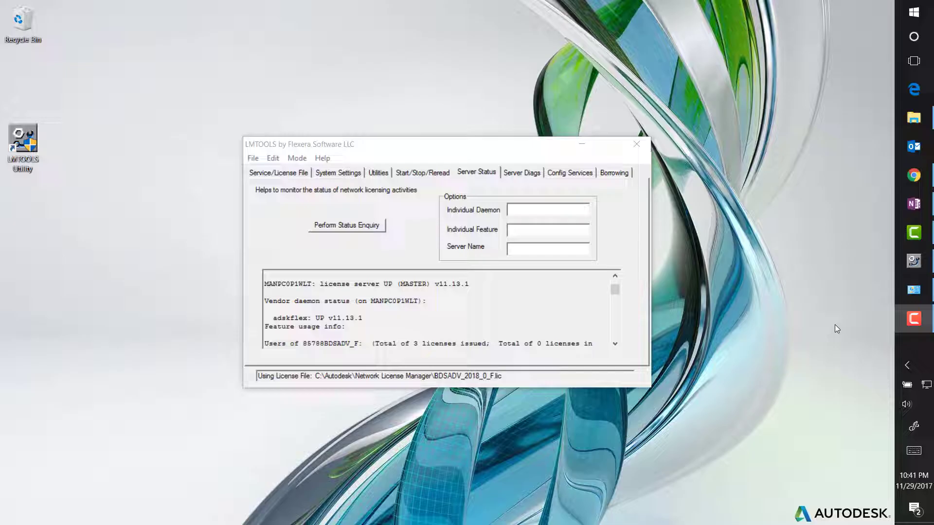
Open the advanced firewall settings, show Inbound Rules, and launch the New Inbound Rule wizard
{"action": "left_click", "coordinate": [913, 290]}
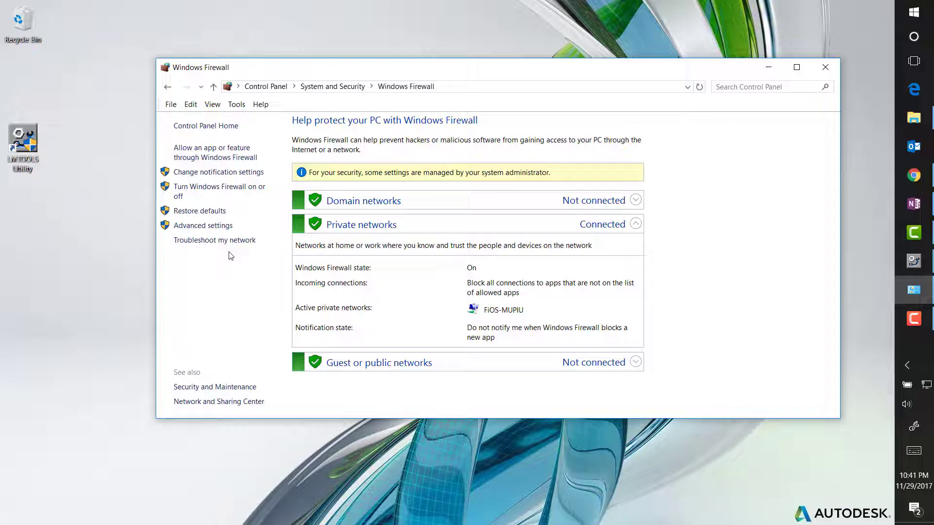
{"action": "left_click", "coordinate": [202, 227]}
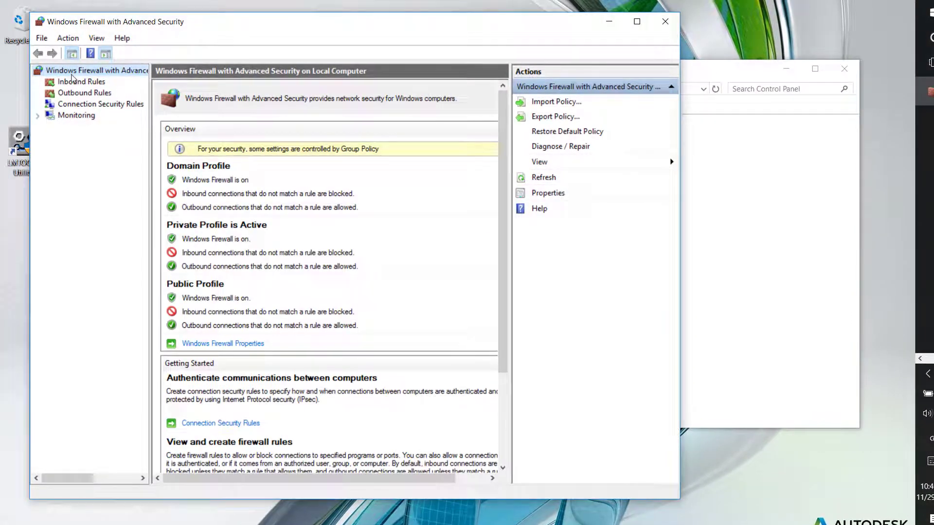
{"action": "left_click", "coordinate": [77, 83]}
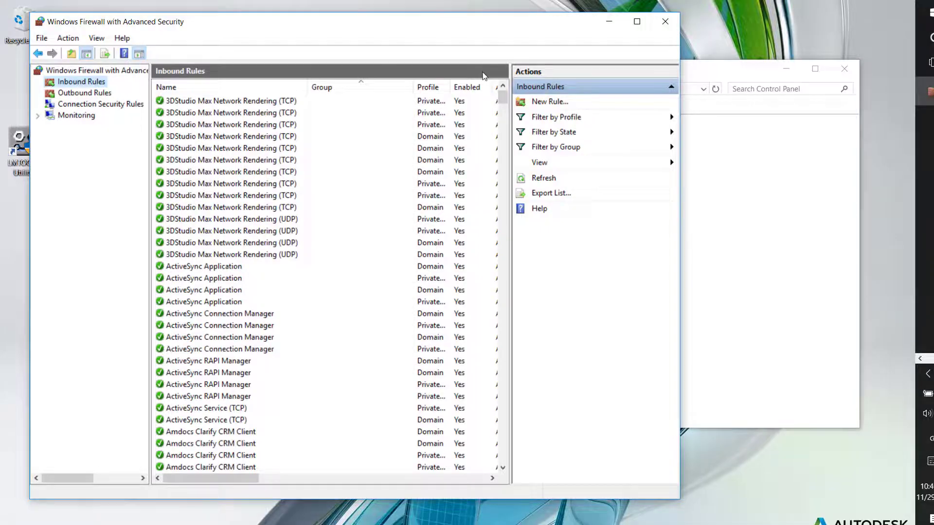
{"action": "left_click", "coordinate": [537, 103]}
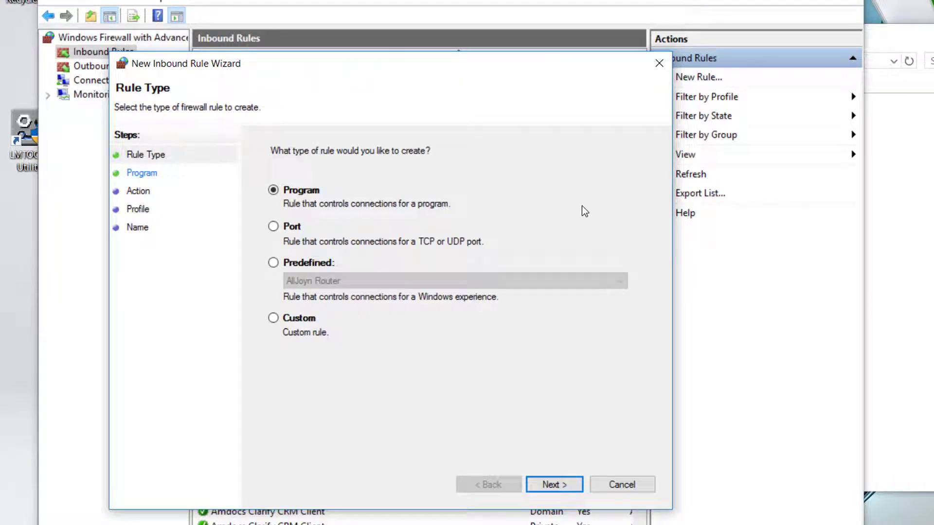
{"action": "left_click", "coordinate": [275, 227]}
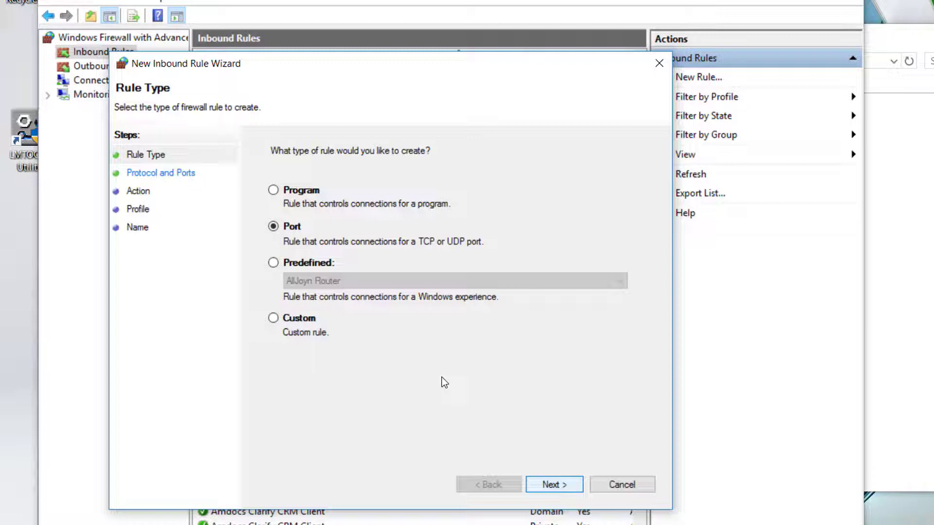
{"action": "left_click", "coordinate": [552, 486]}
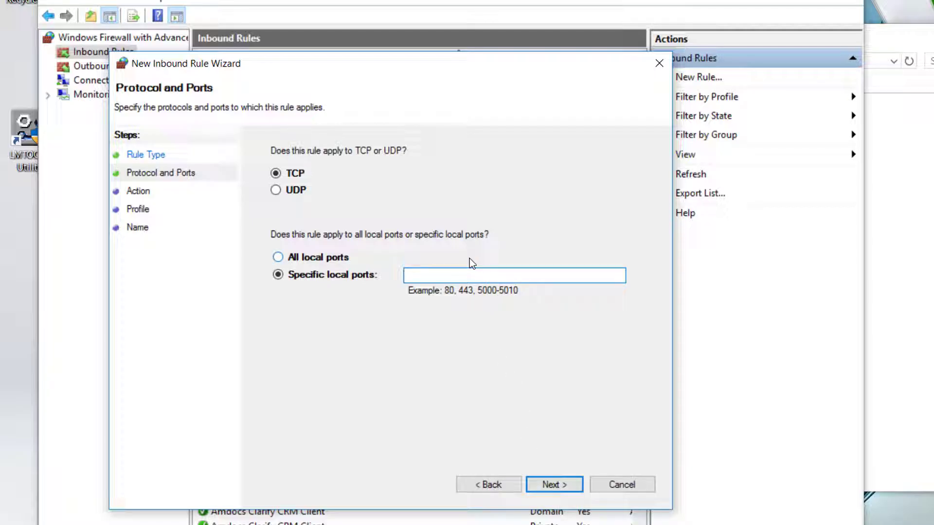
{"action": "type", "text": "27000-27009,2080"}
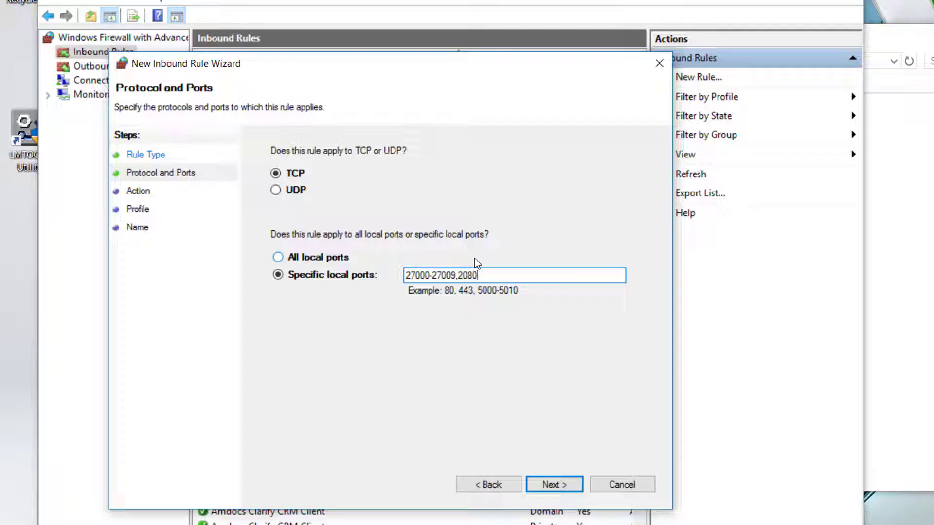
{"action": "left_click", "coordinate": [548, 483]}
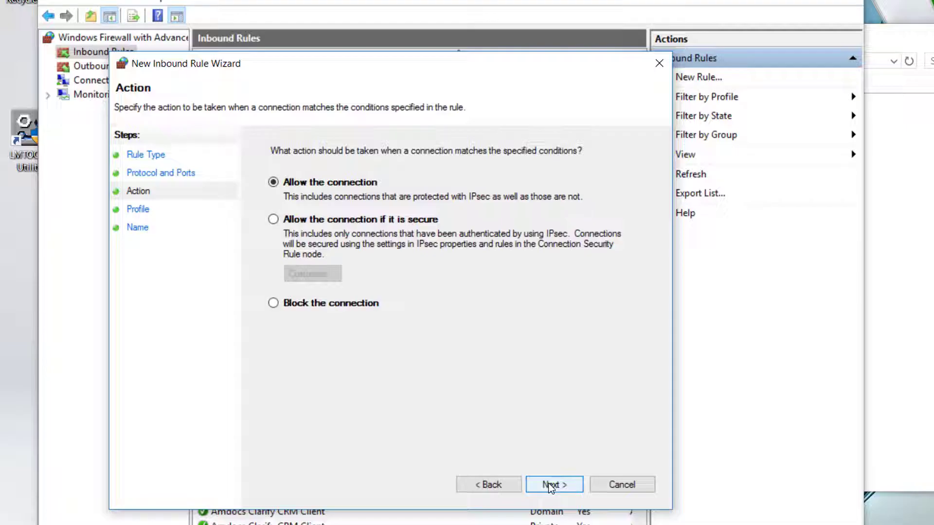
Allow the connection on all profiles, name and describe it 'Autodesk Licenses', and finish
{"action": "left_click", "coordinate": [549, 485]}
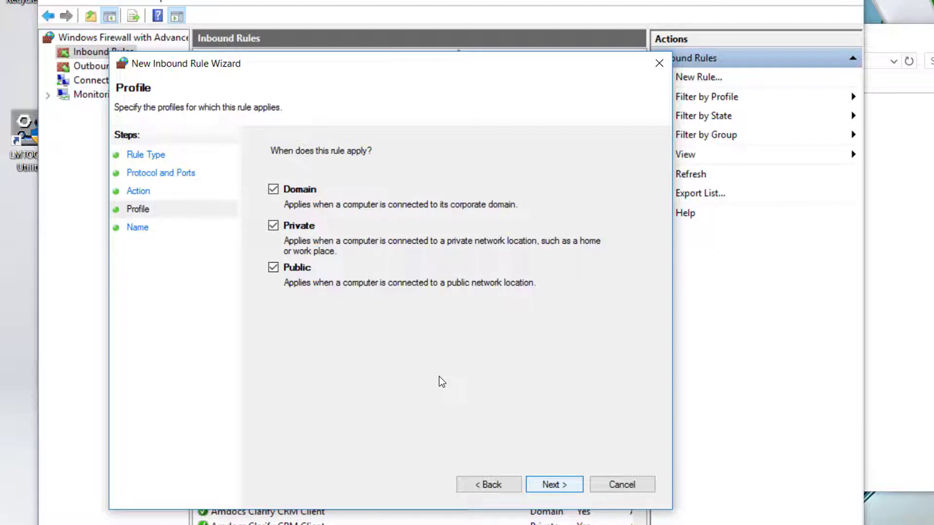
{"action": "key", "text": "Return"}
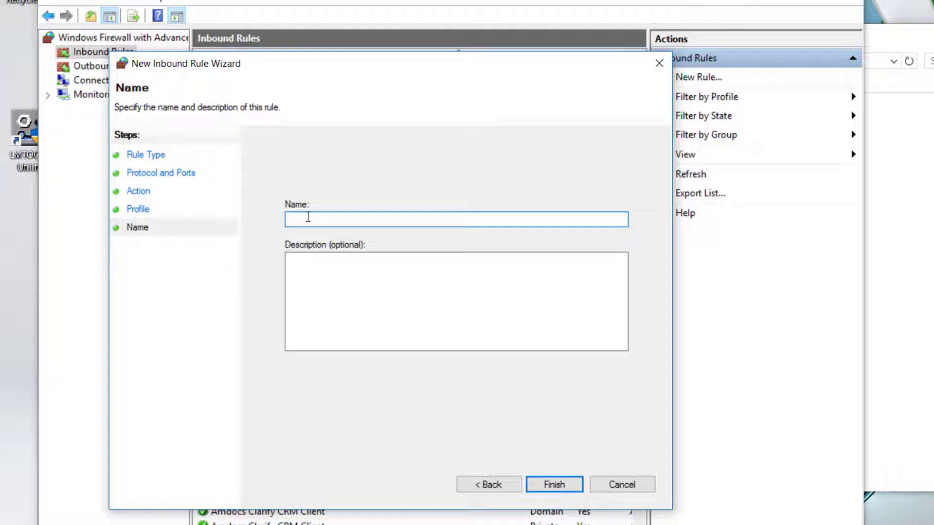
{"action": "key", "text": "ctrl+v"}
{"action": "key", "text": "Tab"}
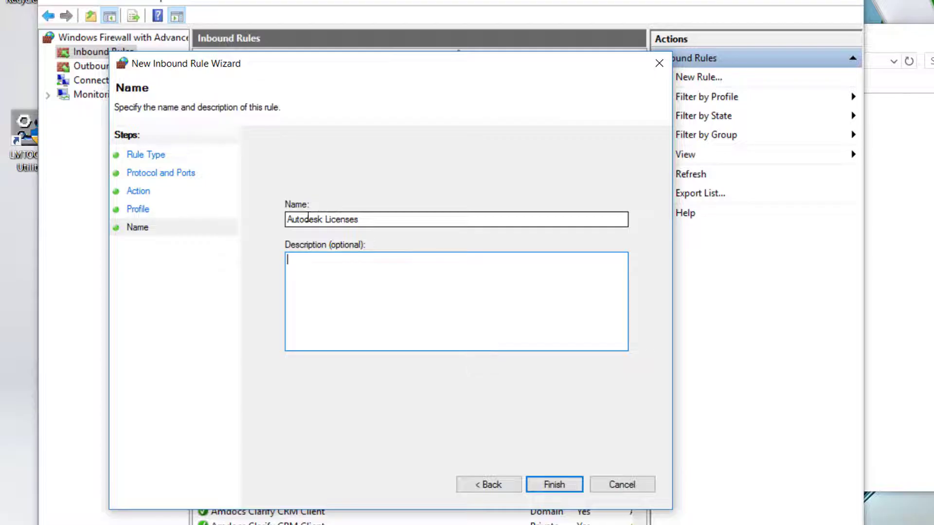
{"action": "key", "text": "ctrl+v"}
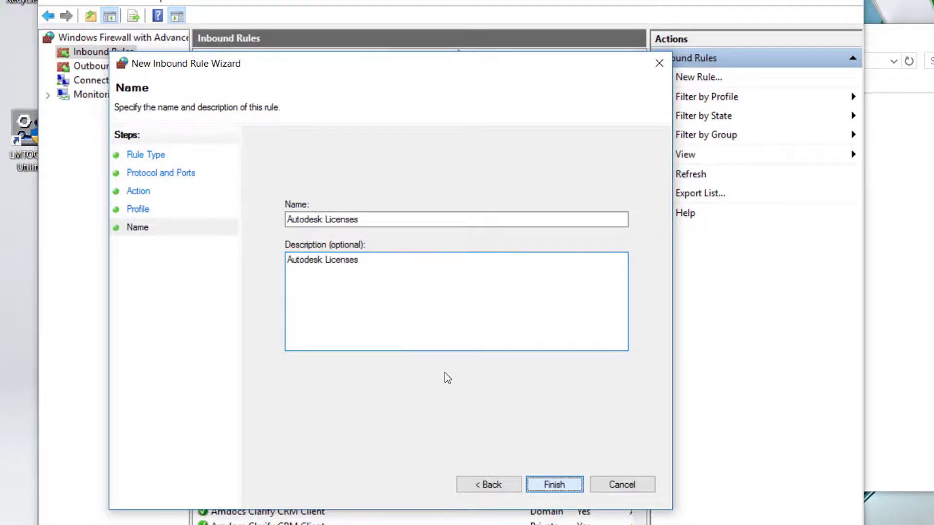
{"action": "left_click", "coordinate": [556, 481]}
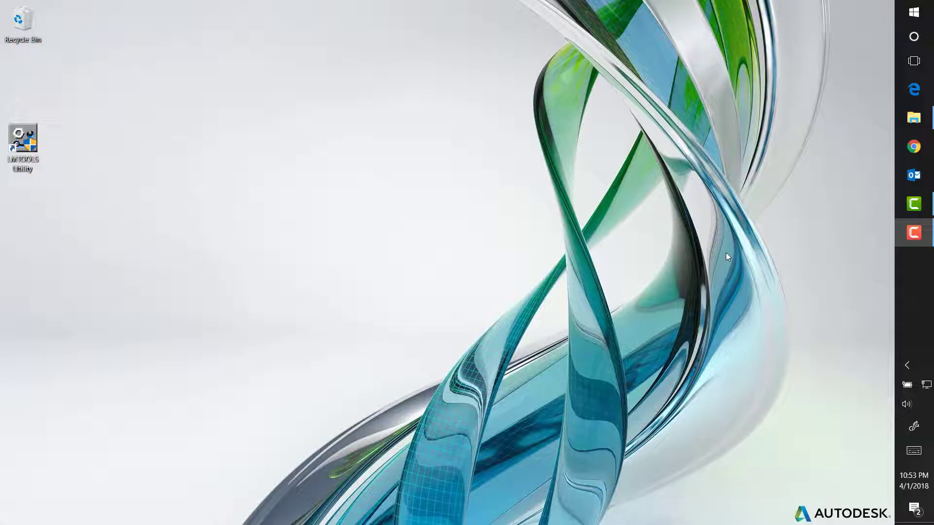
Go from System to Advanced system settings and open the Environment Variables dialog
{"action": "right_click", "coordinate": [913, 11]}
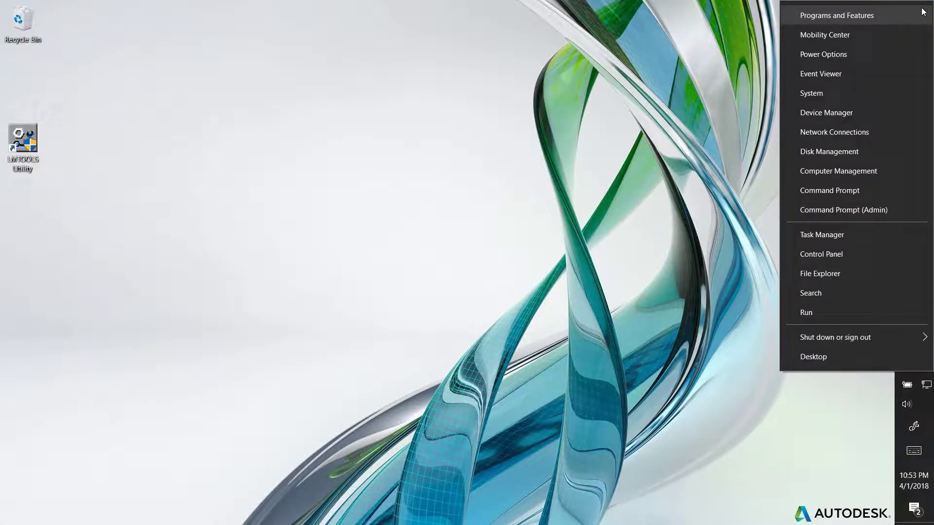
{"action": "left_click", "coordinate": [861, 95]}
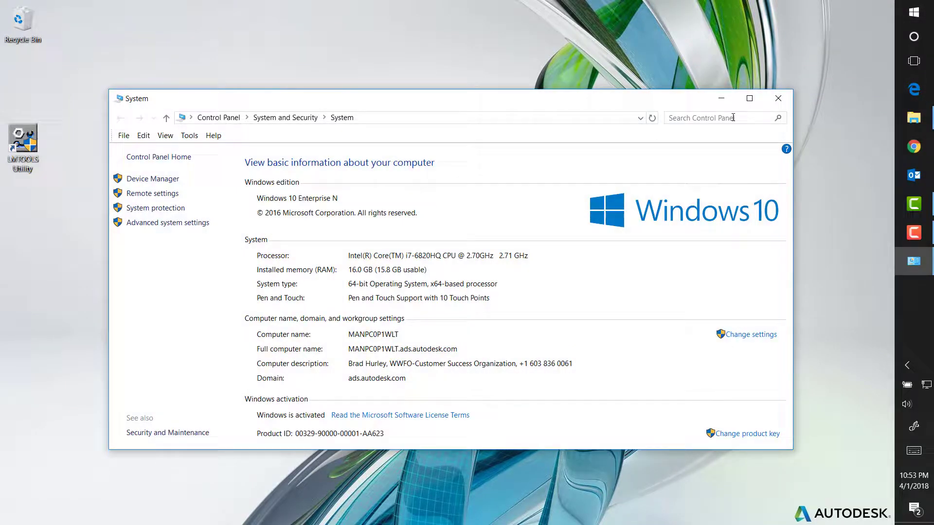
{"action": "left_click", "coordinate": [167, 223]}
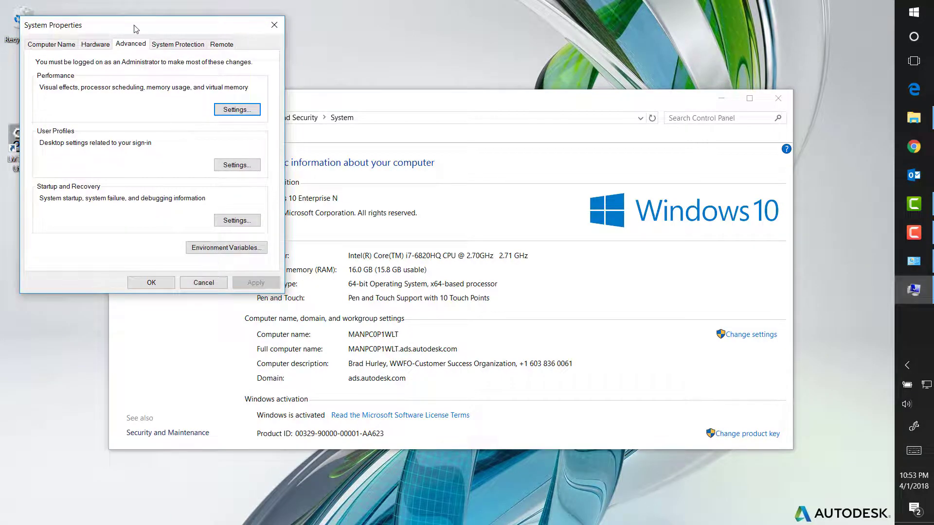
{"action": "left_click_drag", "start_coordinate": [137, 31], "coordinate": [474, 124]}
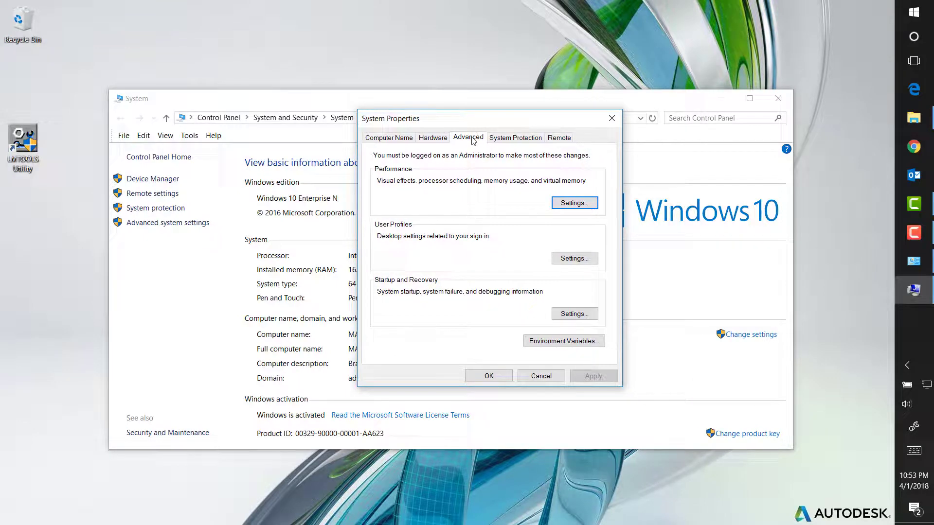
{"action": "left_click", "coordinate": [549, 343]}
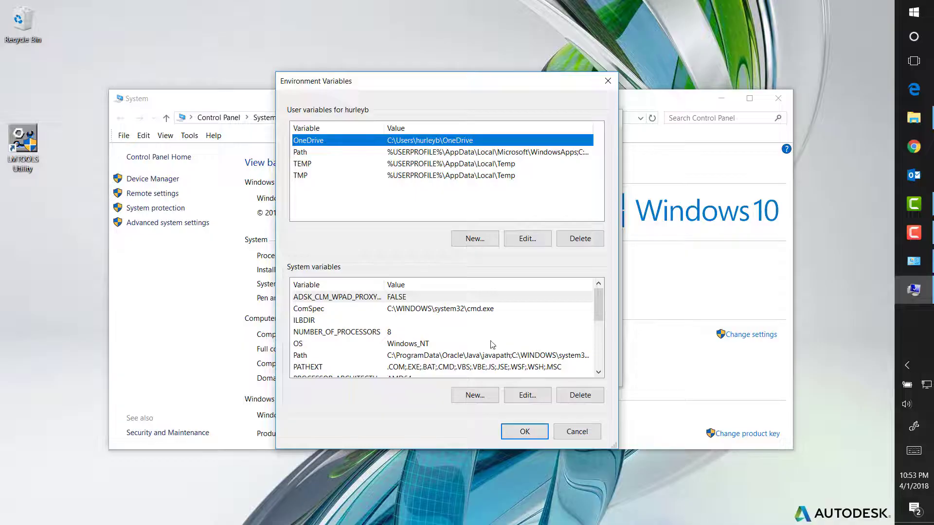
{"action": "left_click", "coordinate": [474, 396]}
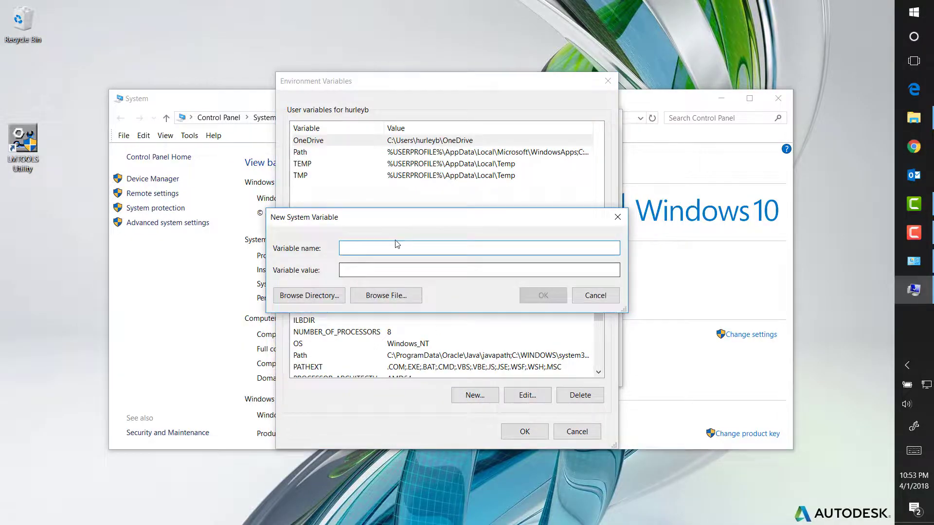
{"action": "key", "text": "ctrl+v"}
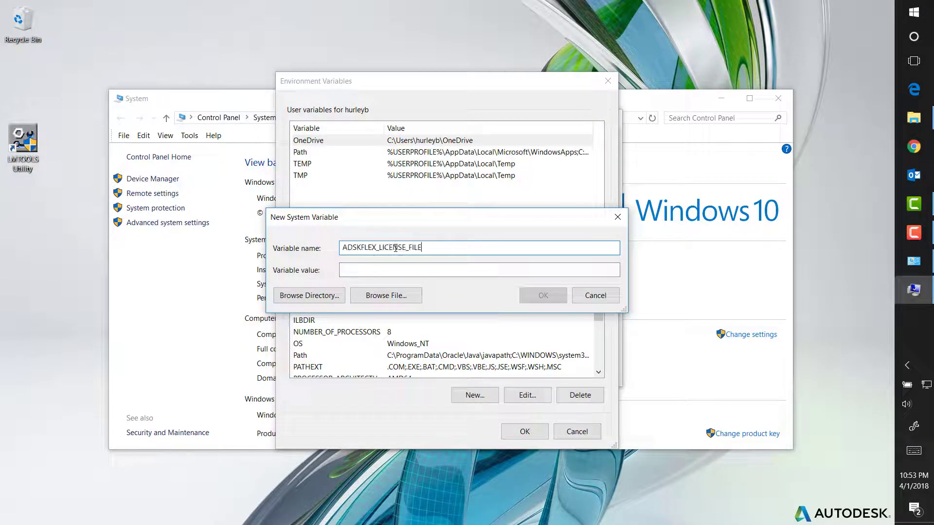
{"action": "left_click", "coordinate": [393, 270]}
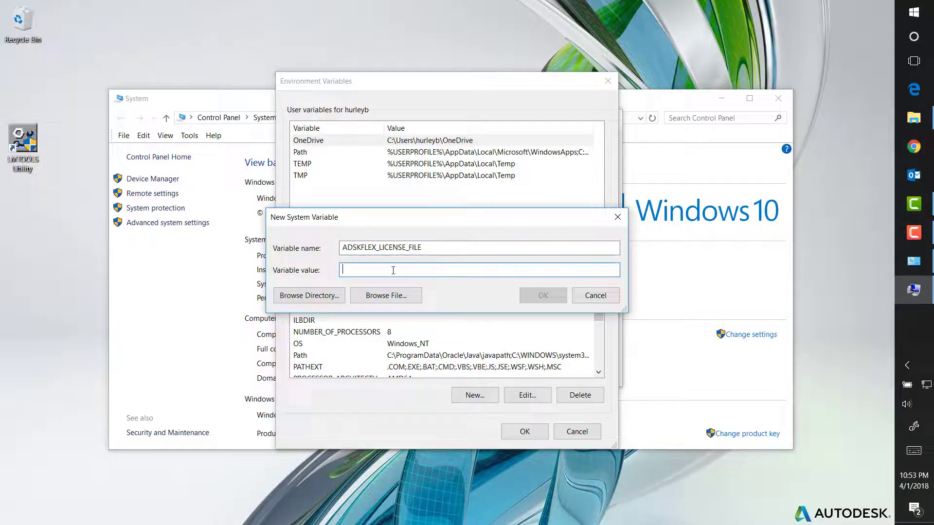
{"action": "type", "text": "@"}
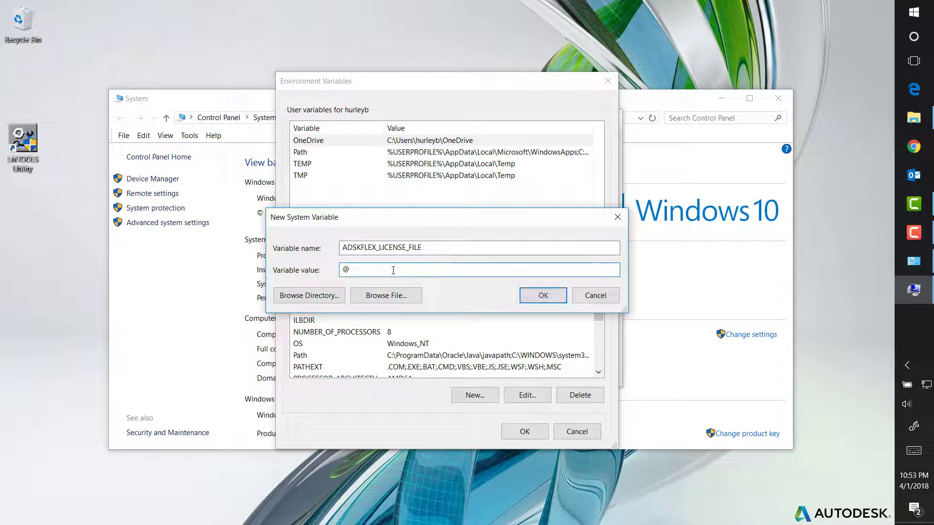
{"action": "type", "text": "SERVERNAME"}
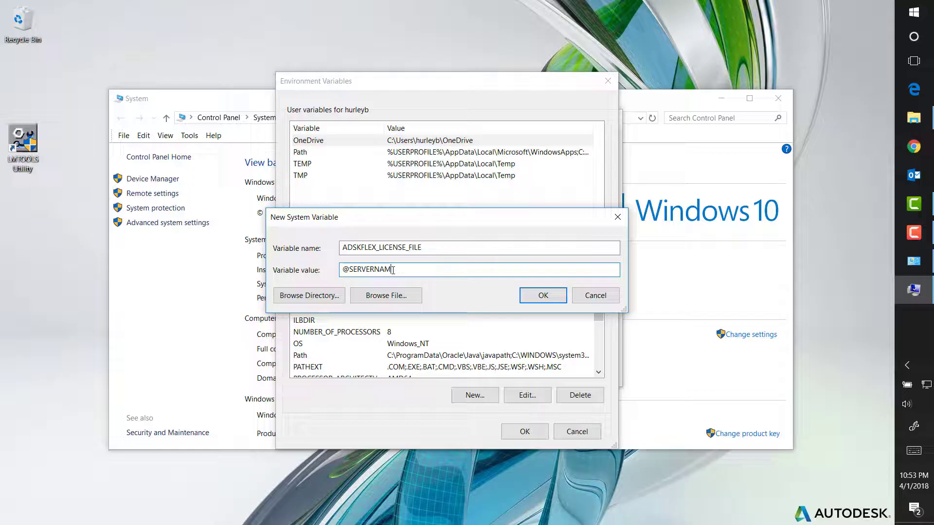
{"action": "left_click", "coordinate": [535, 295]}
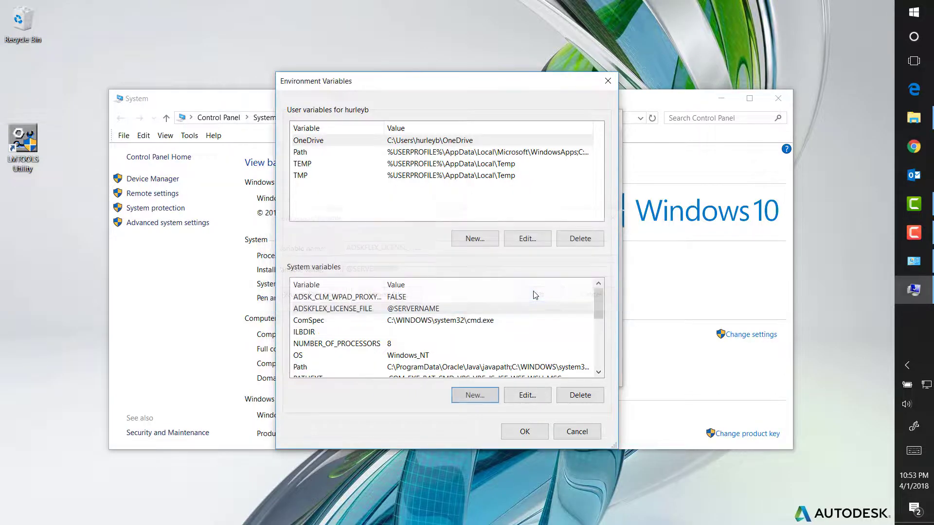
{"action": "left_click", "coordinate": [525, 433]}
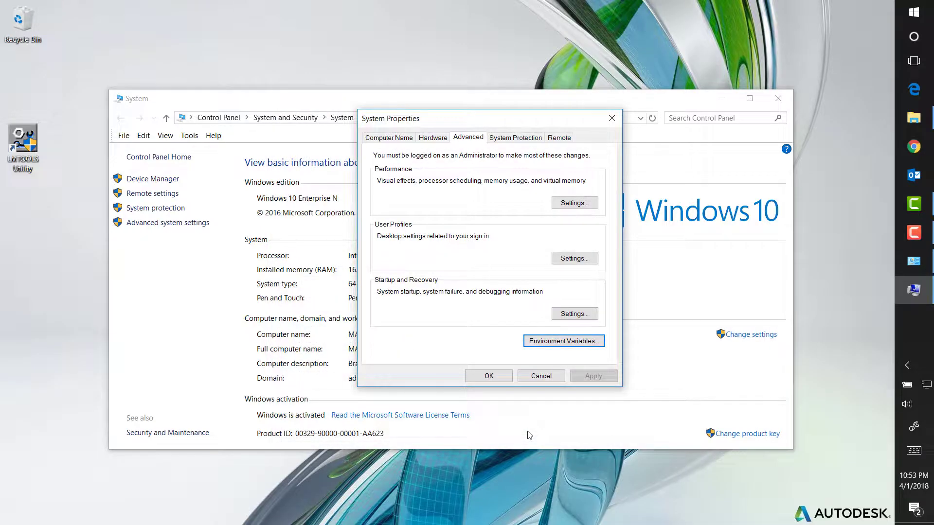
{"action": "left_click", "coordinate": [489, 376]}
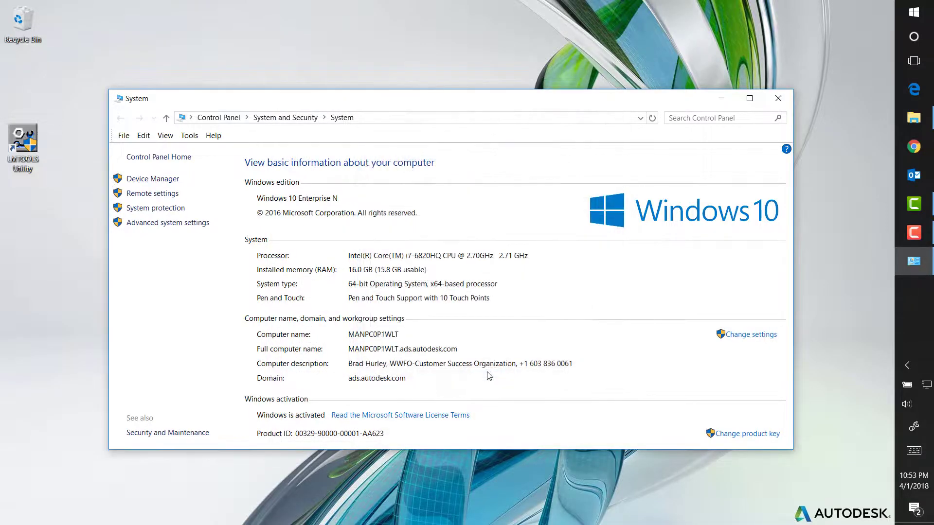